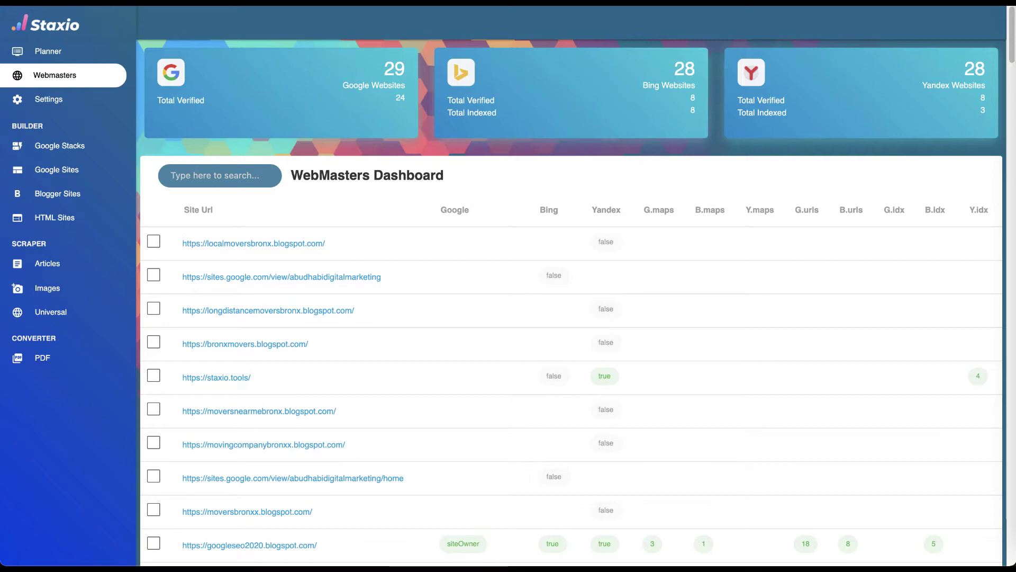
Look through the WebMasters Dashboard site list and find the wizard for adding websites on search engines.
scroll(415, 28, down, 20)
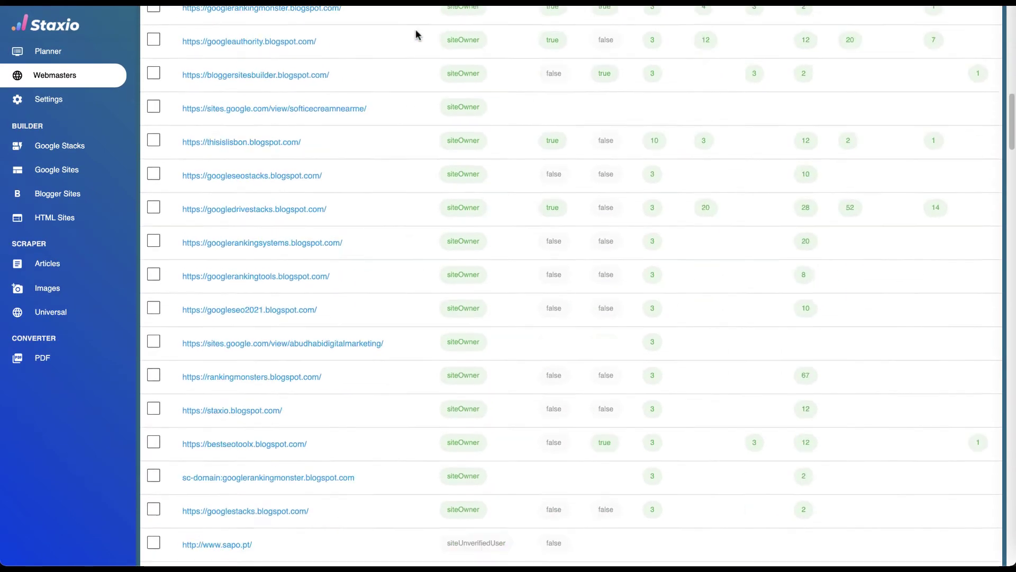
scroll(415, 30, down, 7)
scroll(415, 29, up, 3)
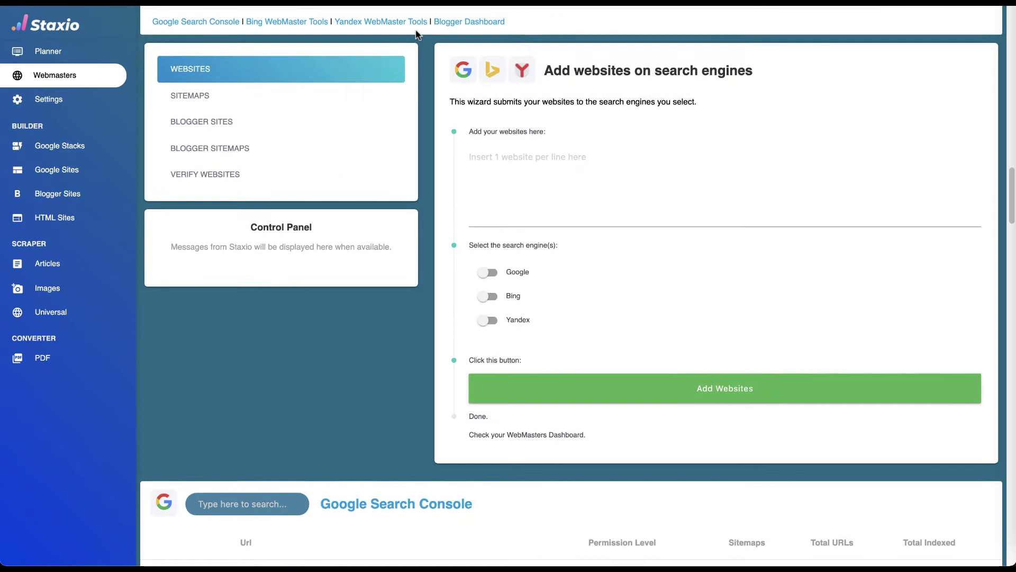
scroll(415, 29, down, 1)
scroll(415, 34, down, 1)
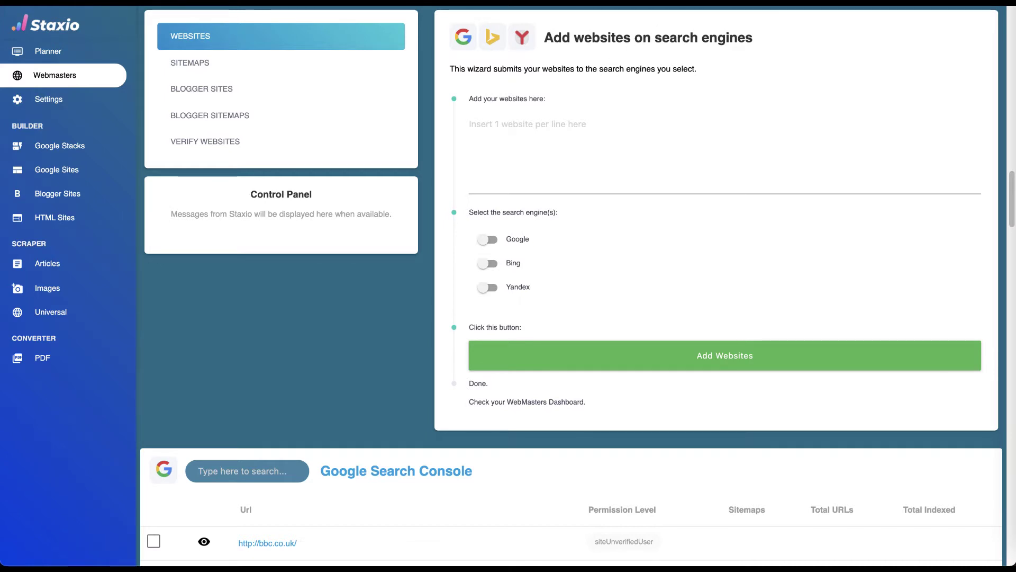
click(531, 123)
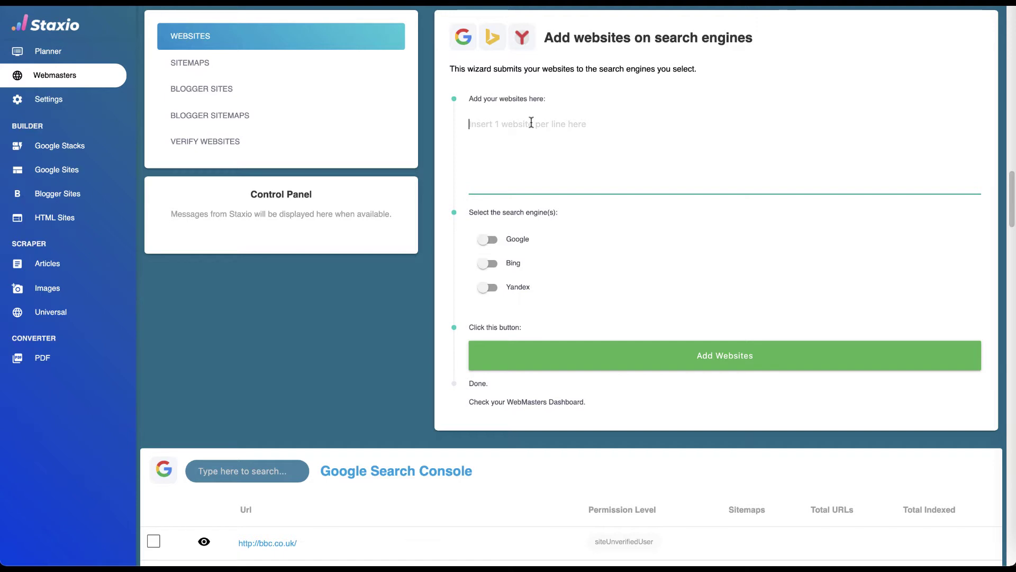
text(site1.com)
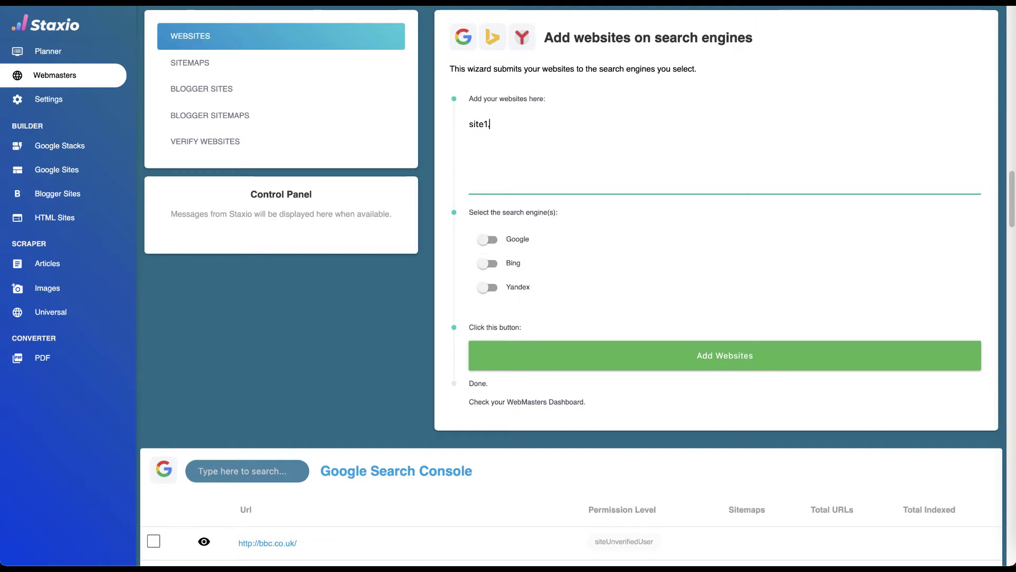
key(Return)
text(site2)
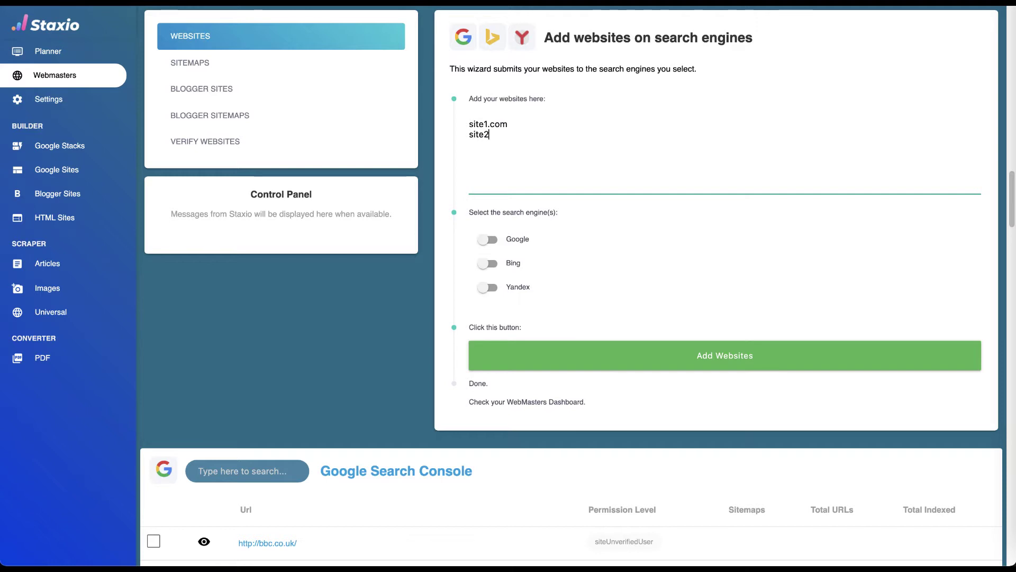
text(.com site3.com)
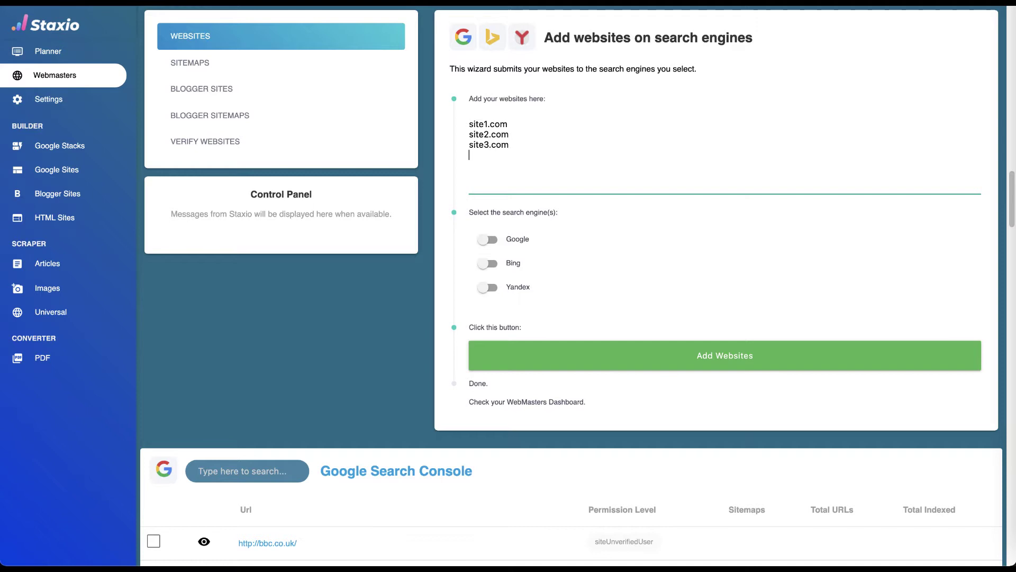
key(super+a)
key(BackSpace)
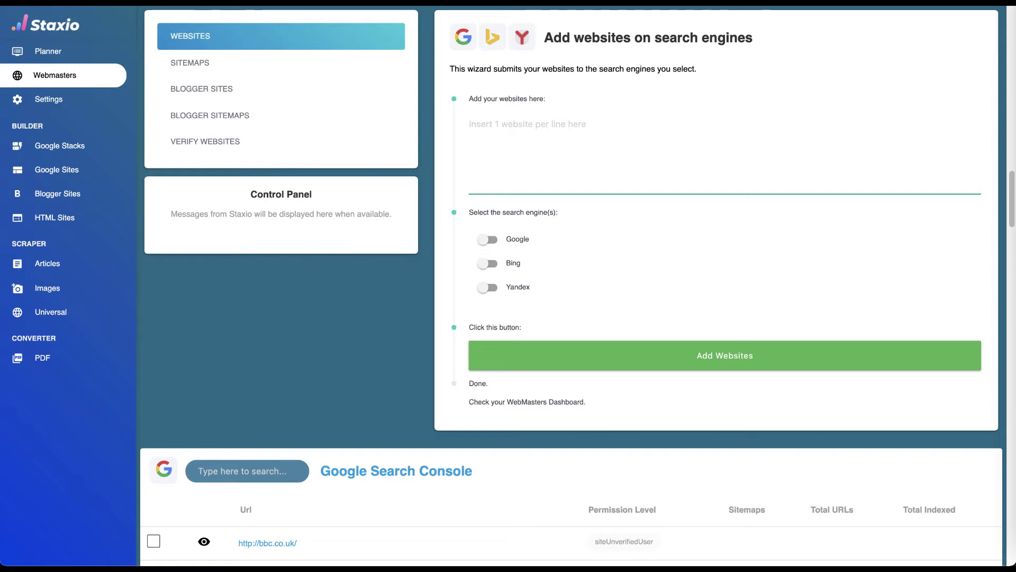
Enter nytimes.com as the website for the wizard that submits sites to search engines.
text(n)
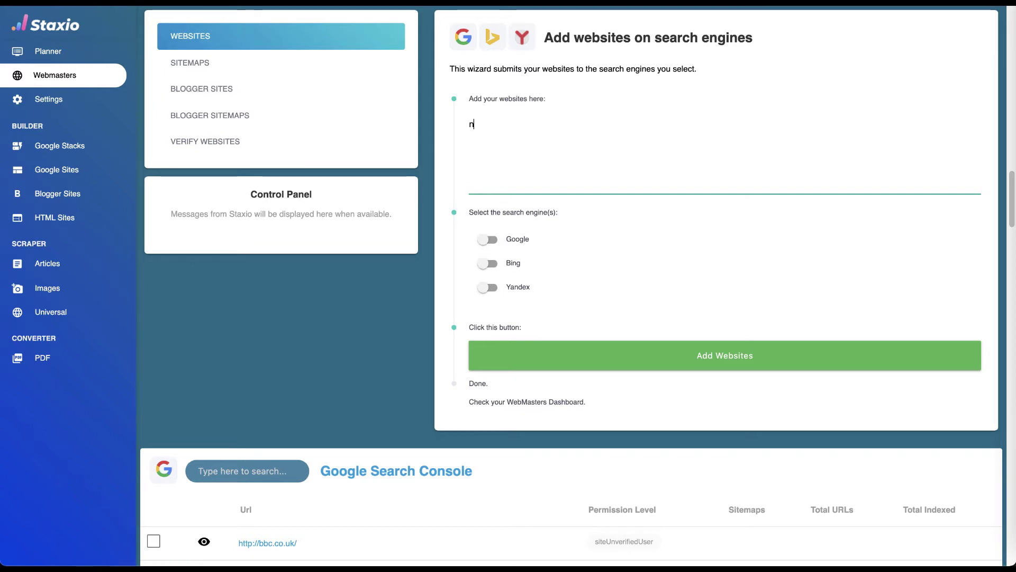
text(yti)
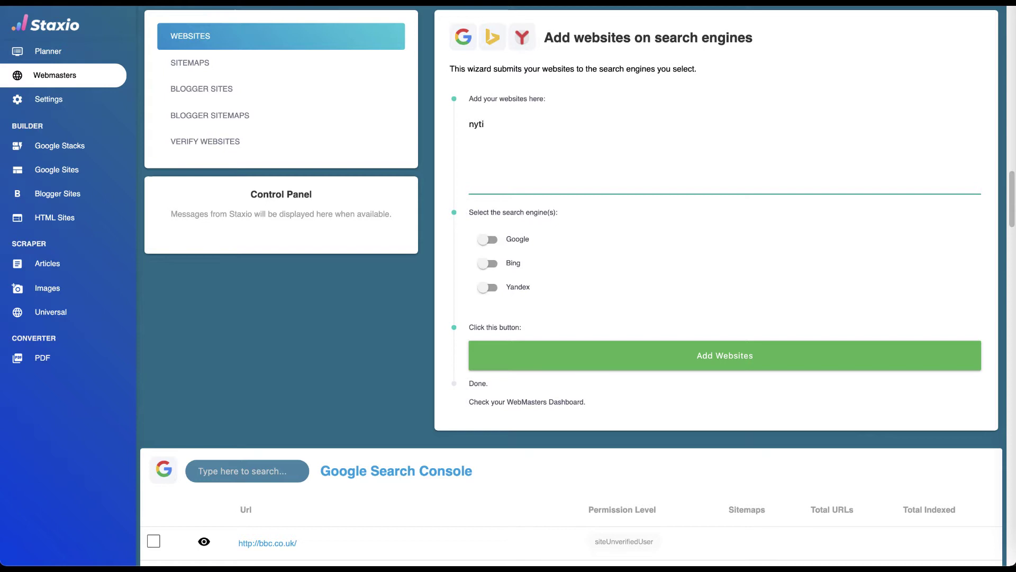
text(mes)
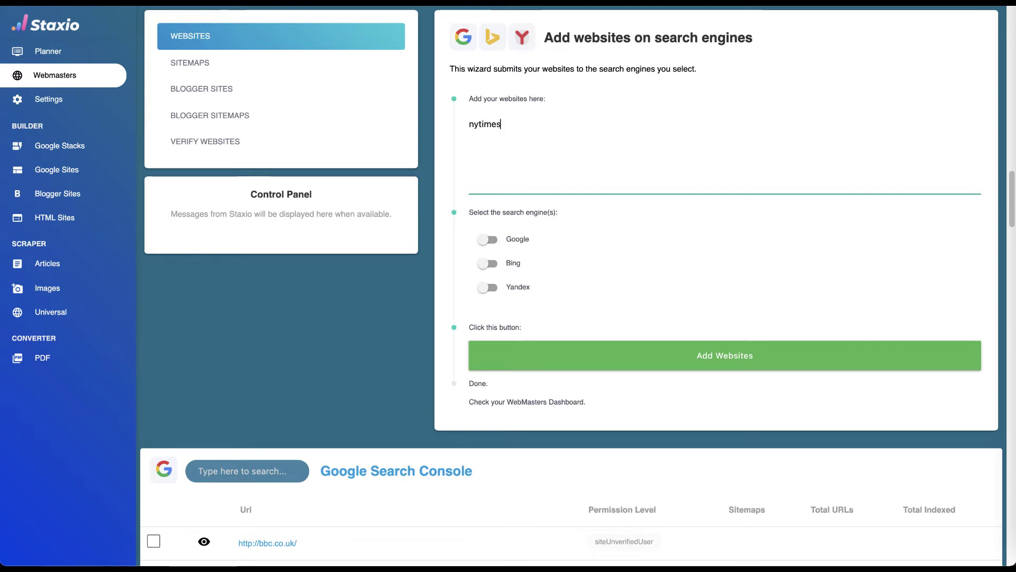
text(.com)
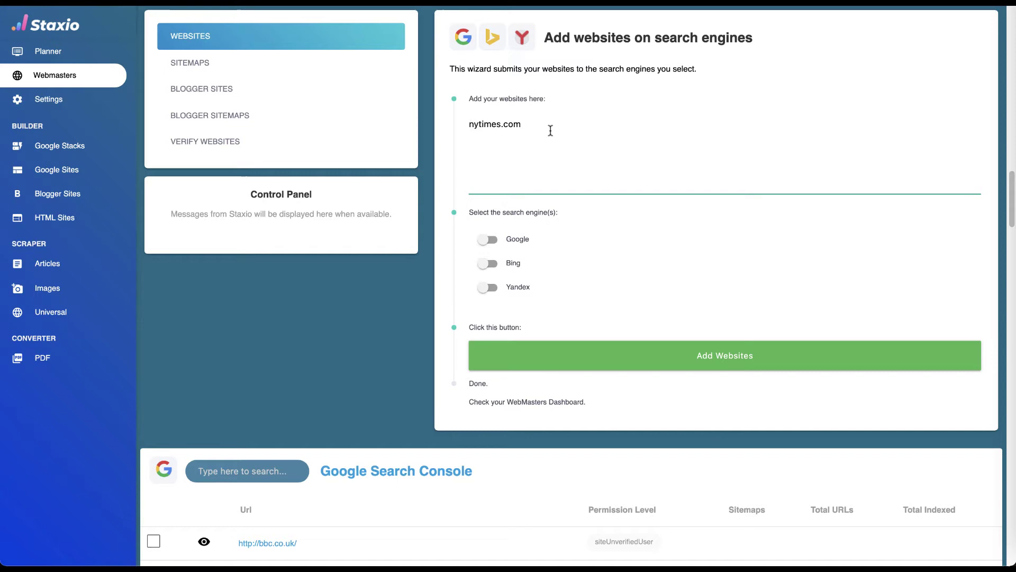
Search the WebMasters Dashboard site list for "nytimes".
scroll(551, 130, up, 1)
scroll(550, 130, up, 15)
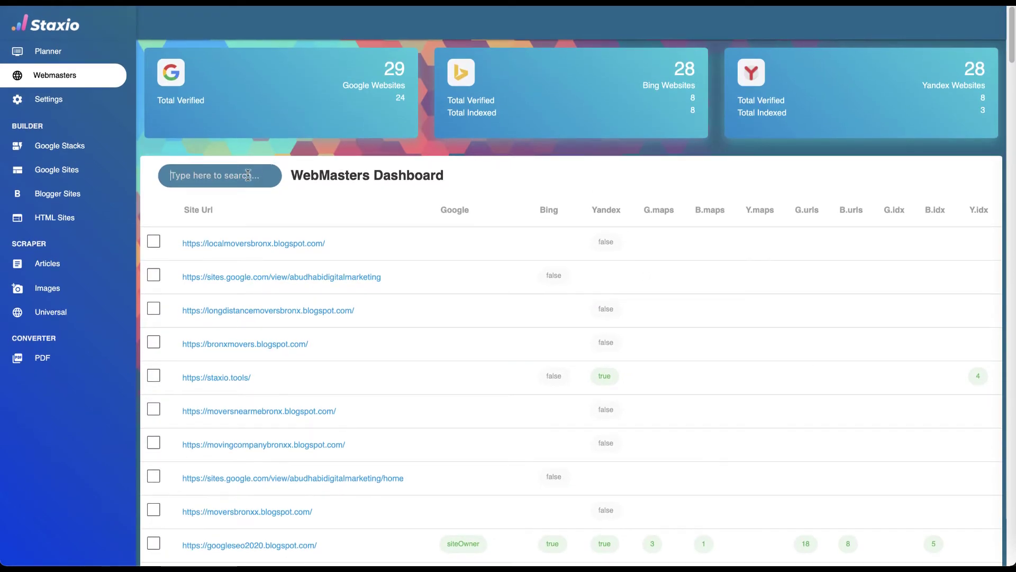
click(249, 175)
text(nytimes)
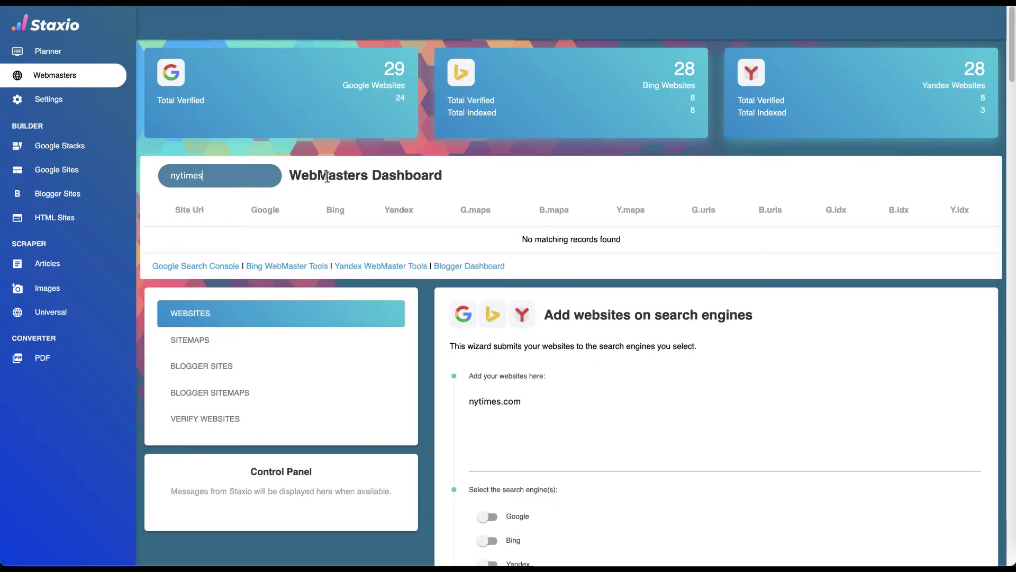
Search the Google Search Console, Bing Webmaster Tools and Yandex Webmaster Tools tables for "nytimes".
scroll(328, 177, down, 10)
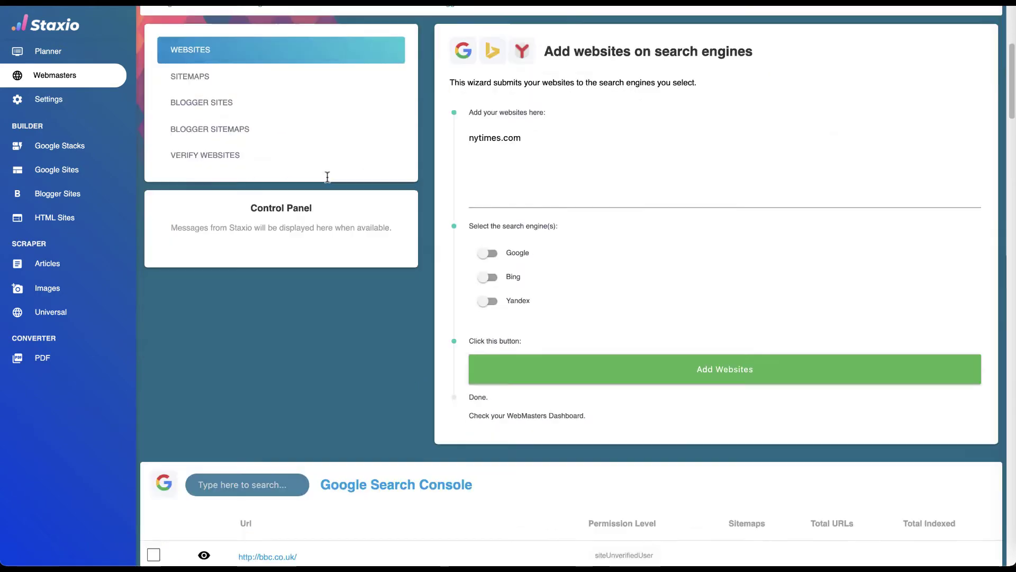
scroll(328, 177, down, 1)
click(243, 183)
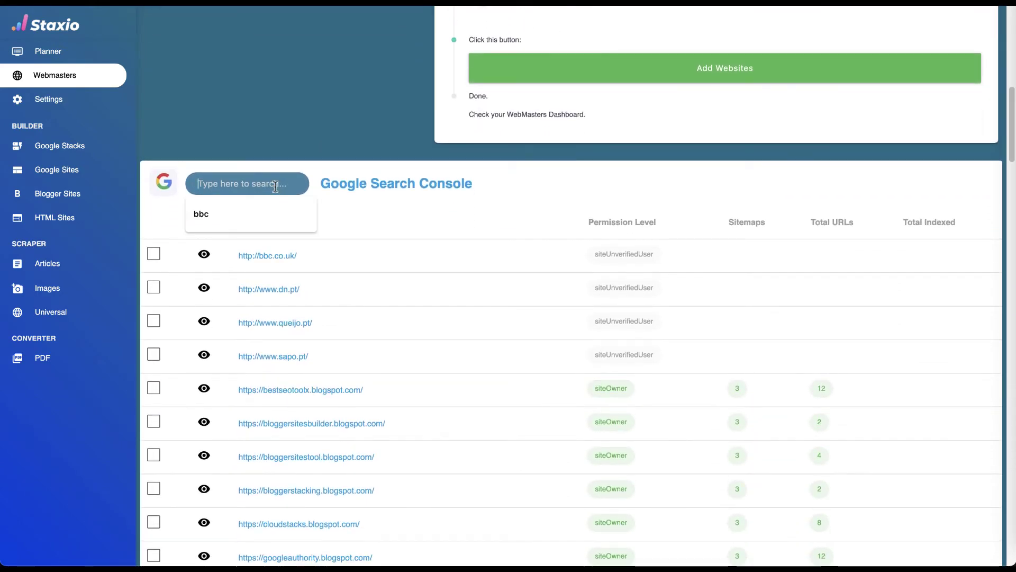
text(nytimes)
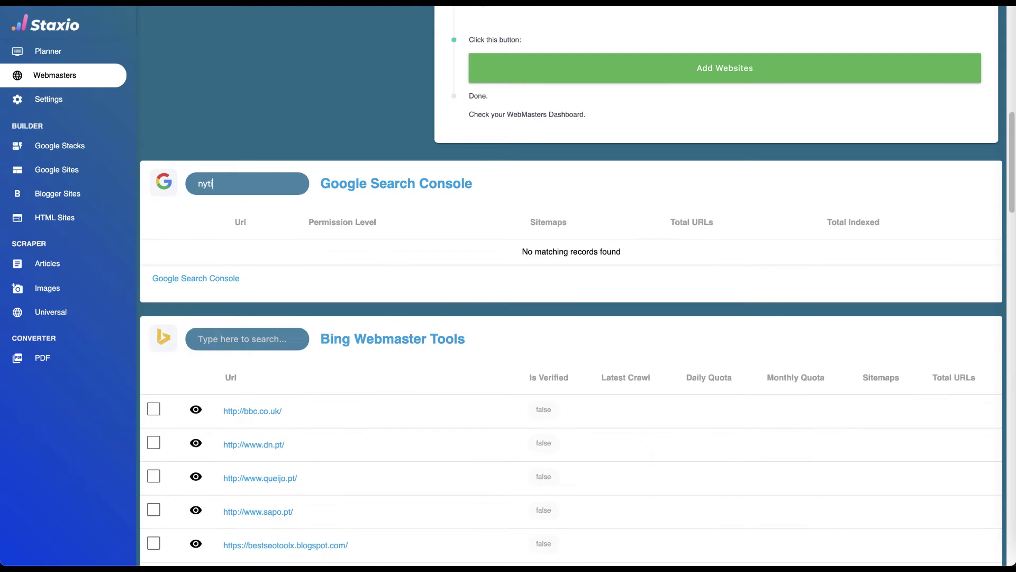
click(251, 332)
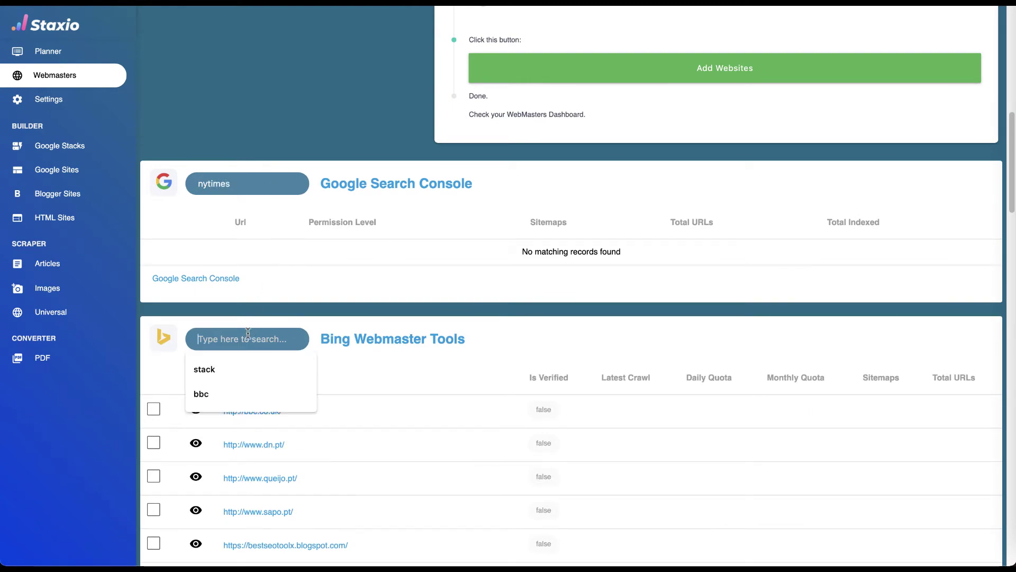
text(nytimes)
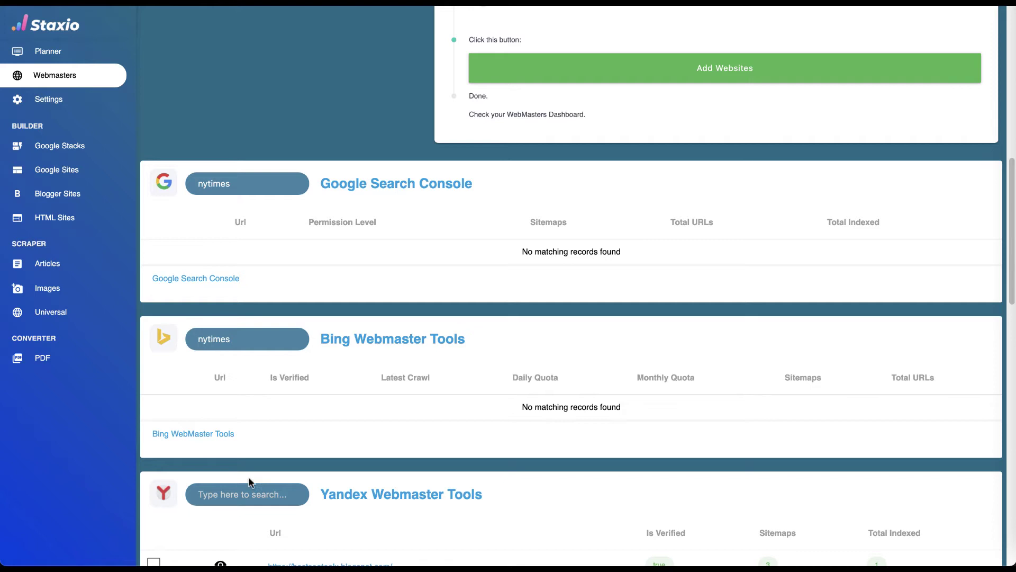
click(248, 494)
text(nytimes)
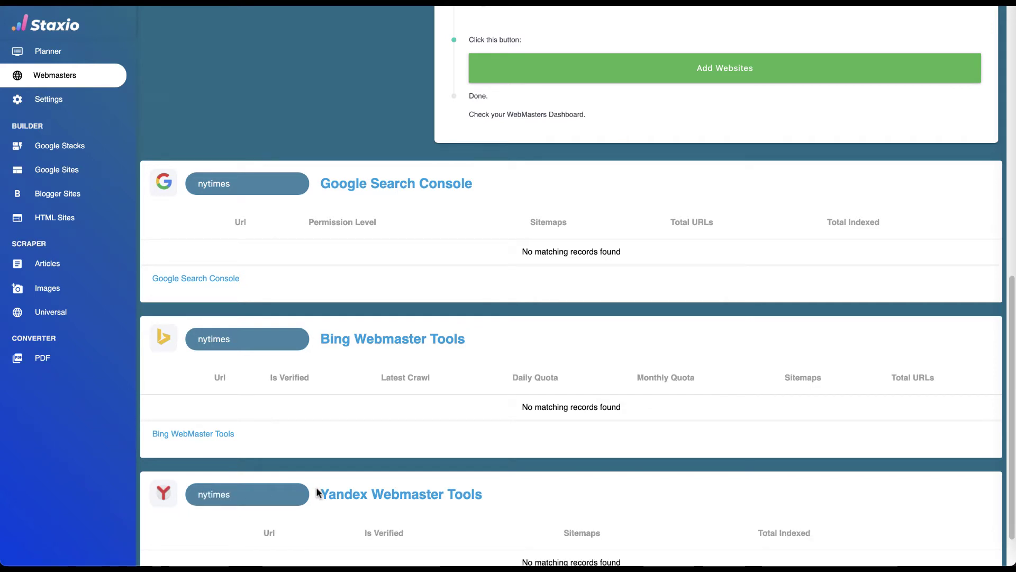
scroll(316, 491, down, 1)
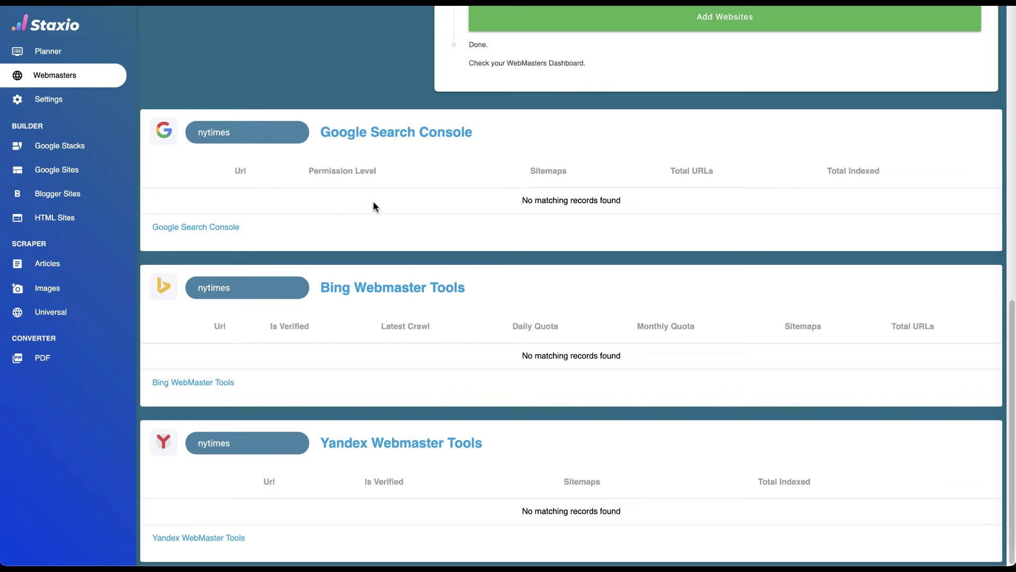
Enable Google, Bing and Yandex as the search engines for nytimes.com and submit the website.
scroll(374, 201, up, 9)
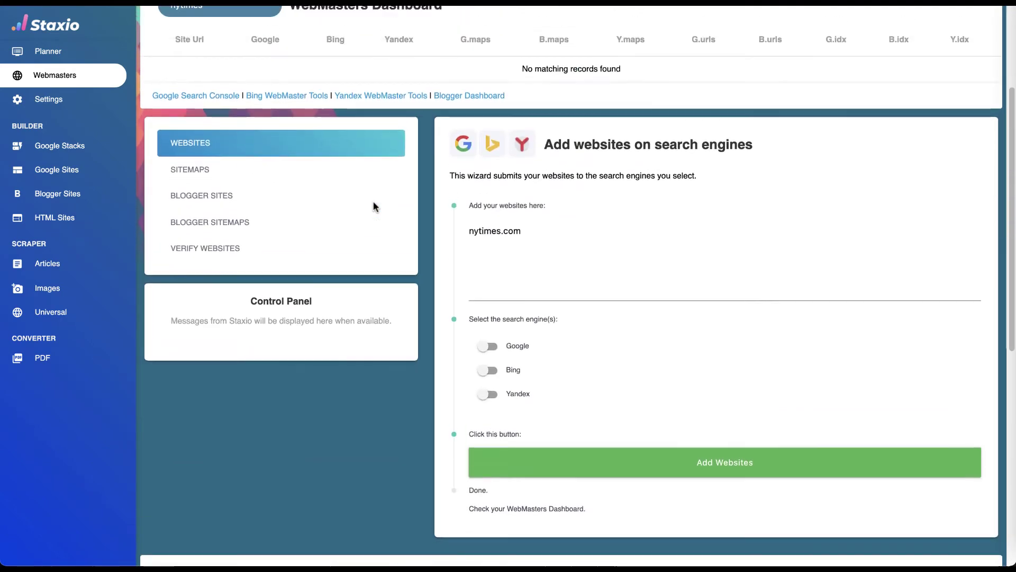
scroll(374, 204, up, 3)
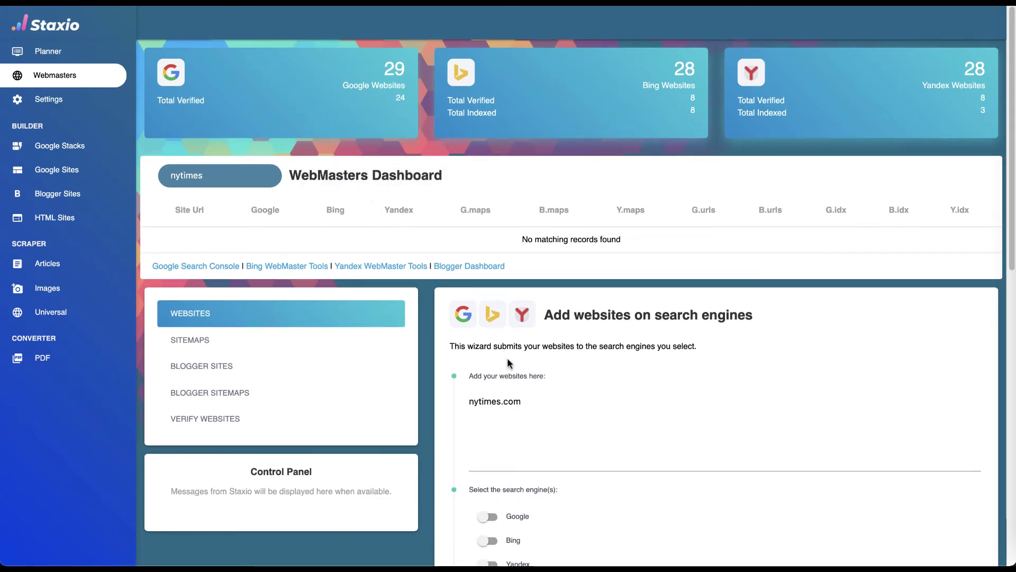
click(534, 400)
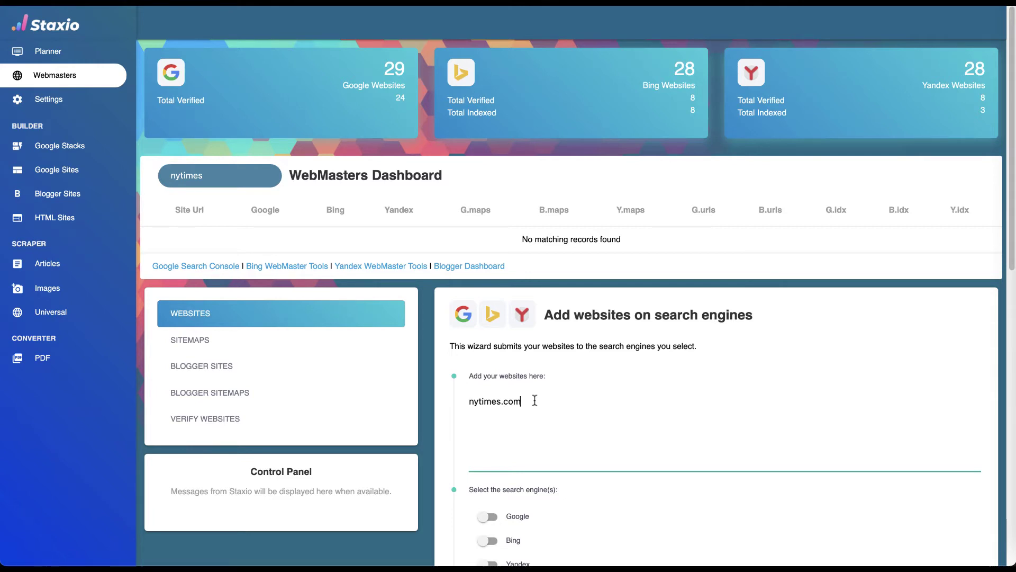
scroll(535, 400, down, 3)
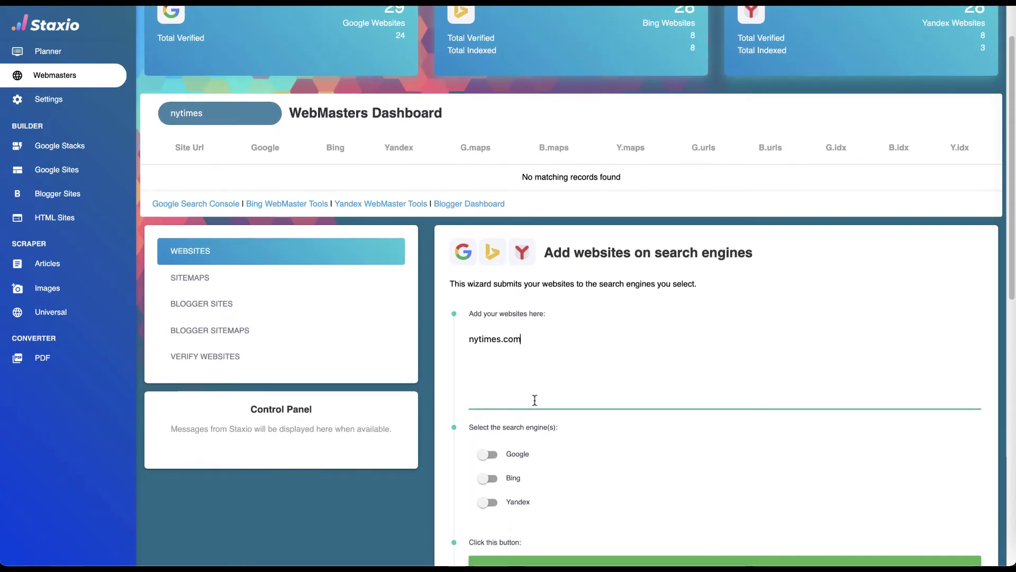
click(489, 385)
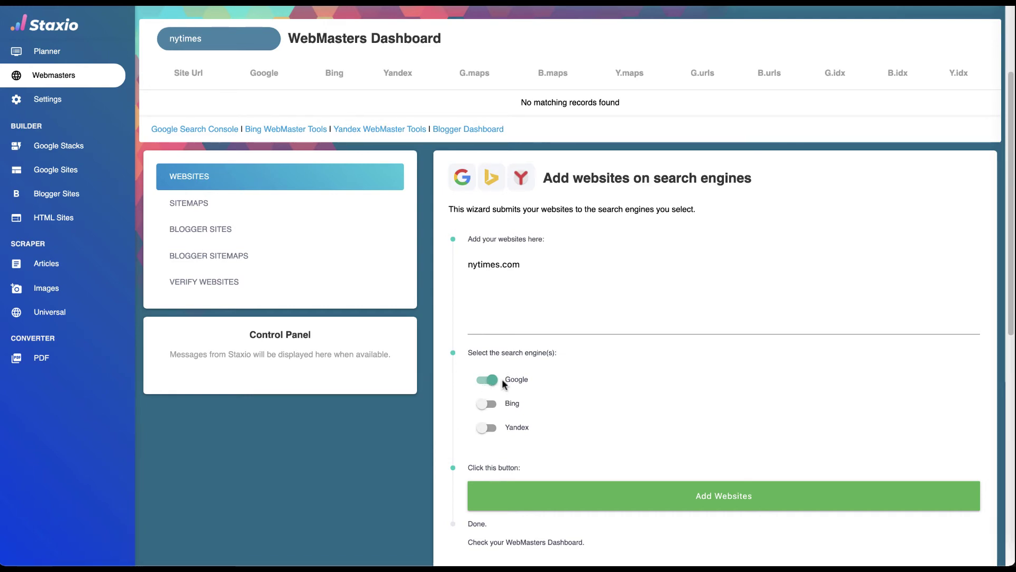
click(487, 405)
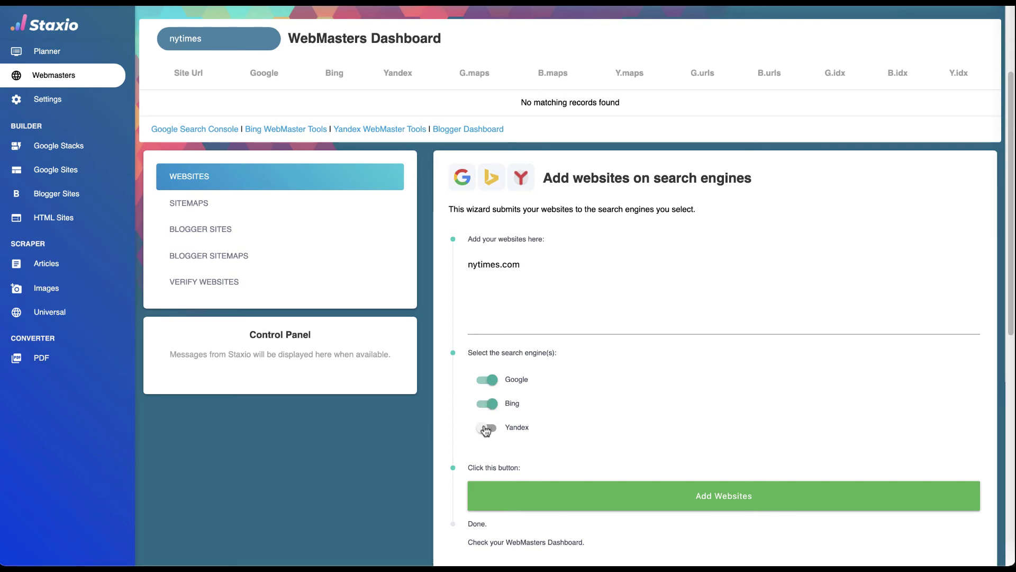
click(485, 427)
click(572, 502)
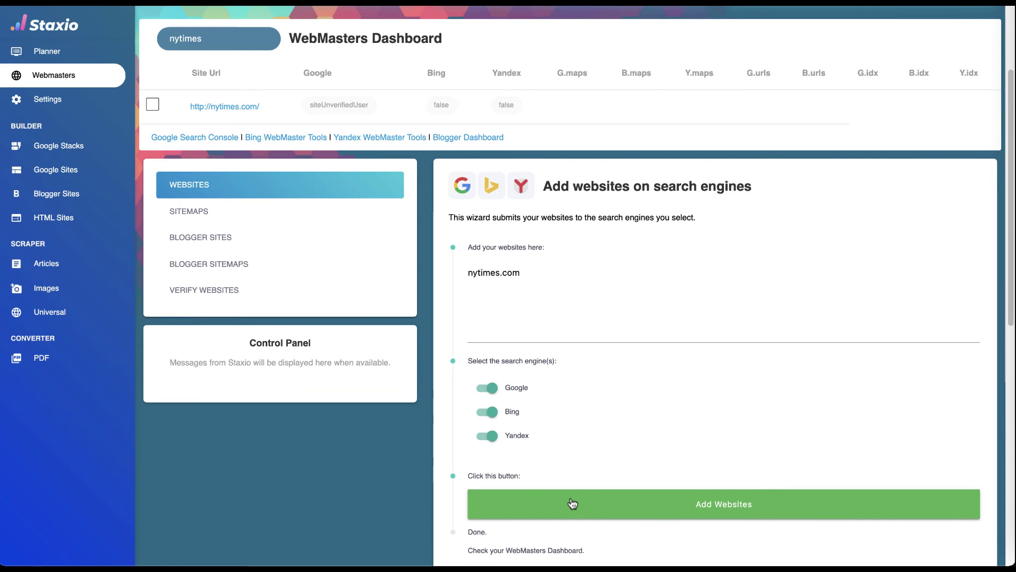
Check the nytimes.com entries in the Google Search Console, Bing Webmaster Tools and Yandex Webmaster Tools tables.
scroll(293, 108, down, 5)
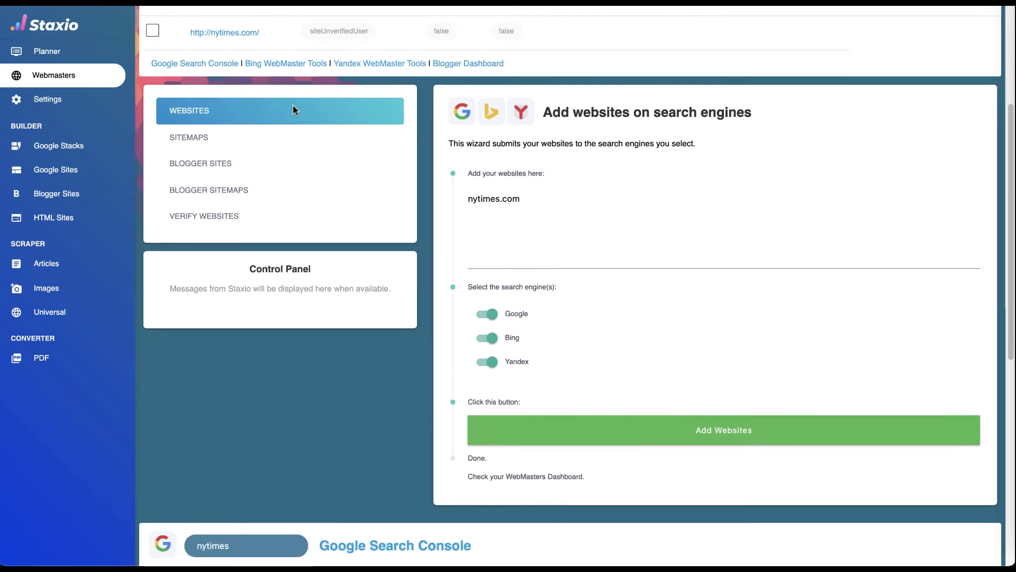
scroll(293, 105, down, 5)
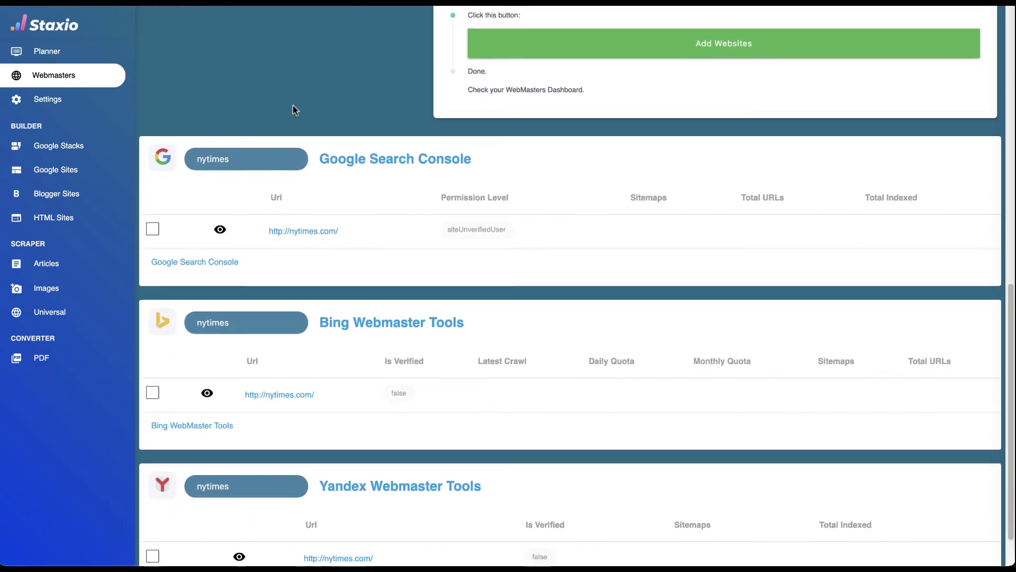